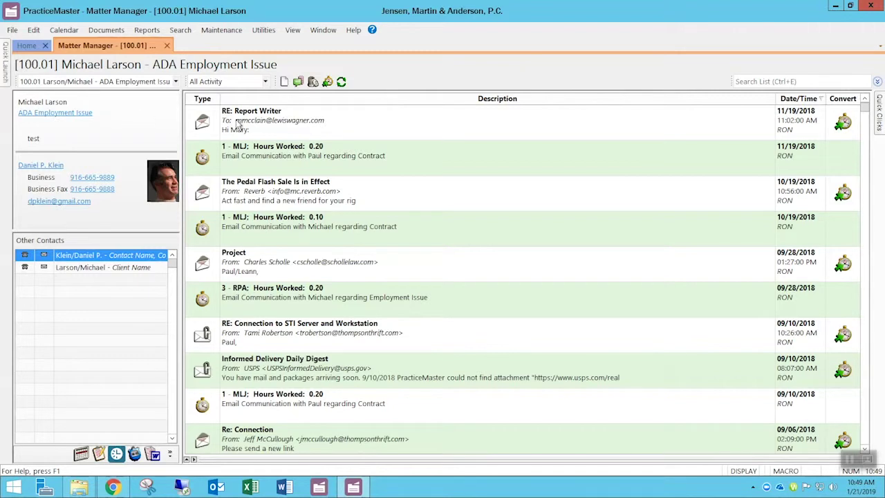
click(265, 82)
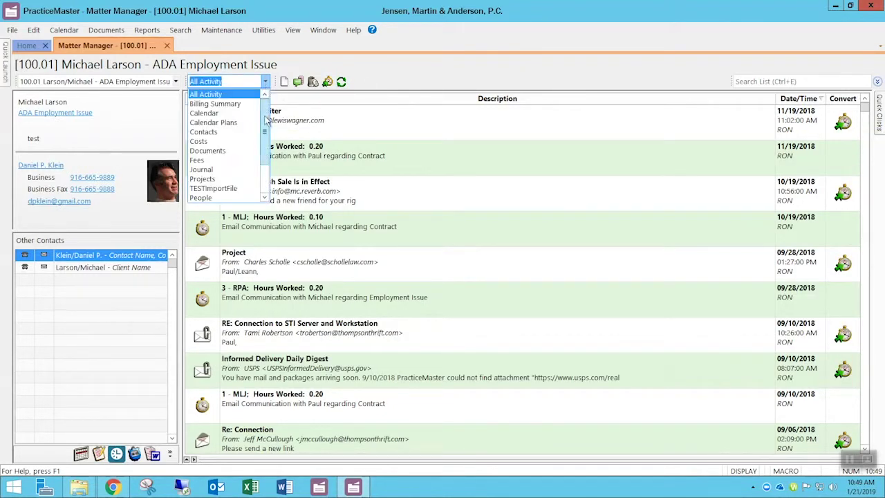
click(234, 132)
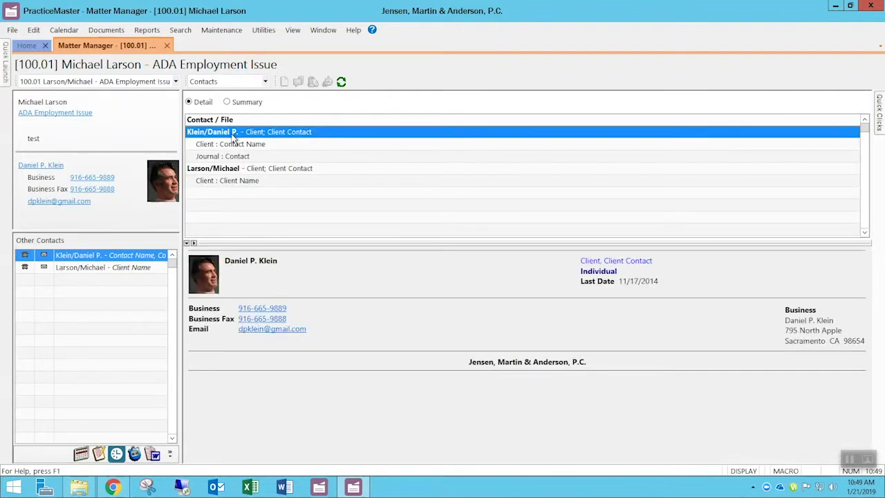
click(265, 82)
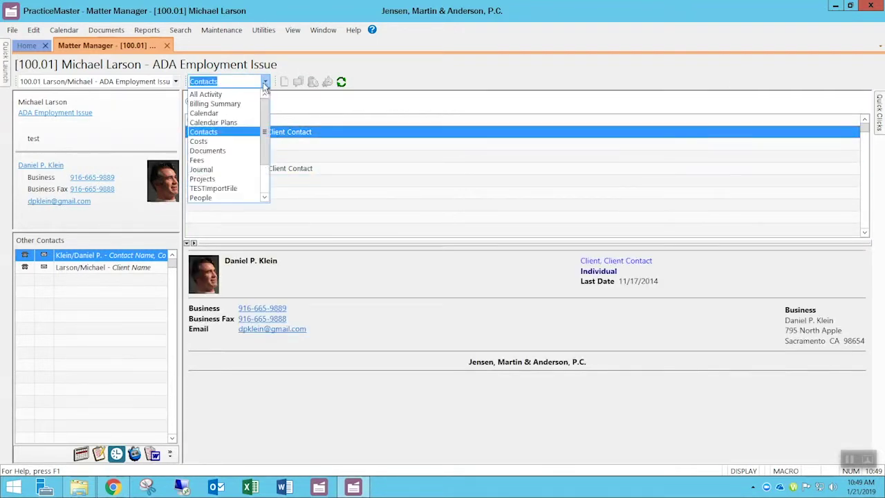
click(223, 113)
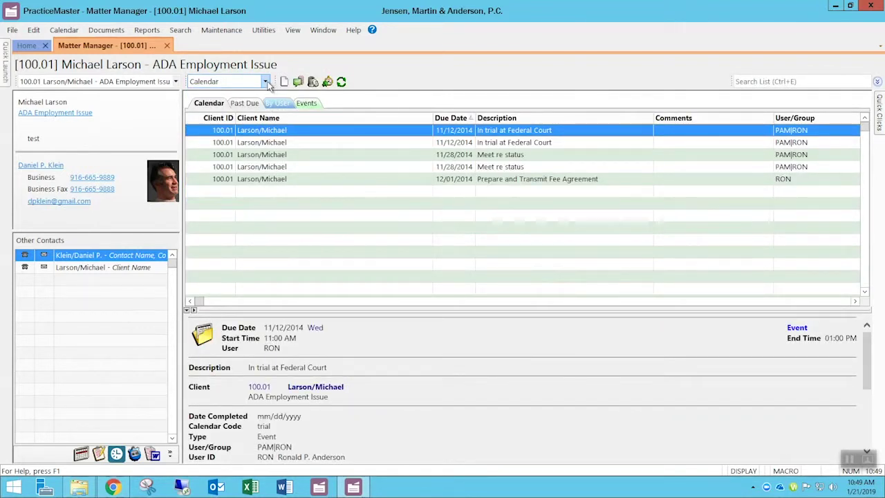
click(266, 82)
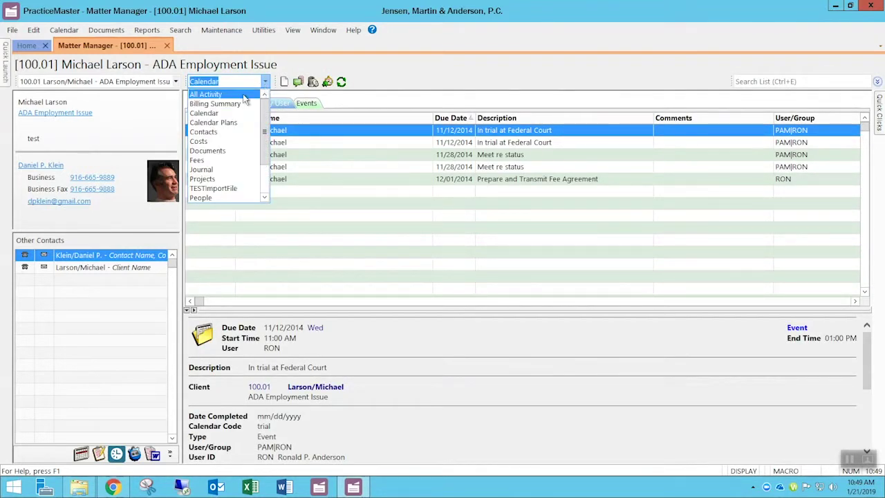
click(242, 95)
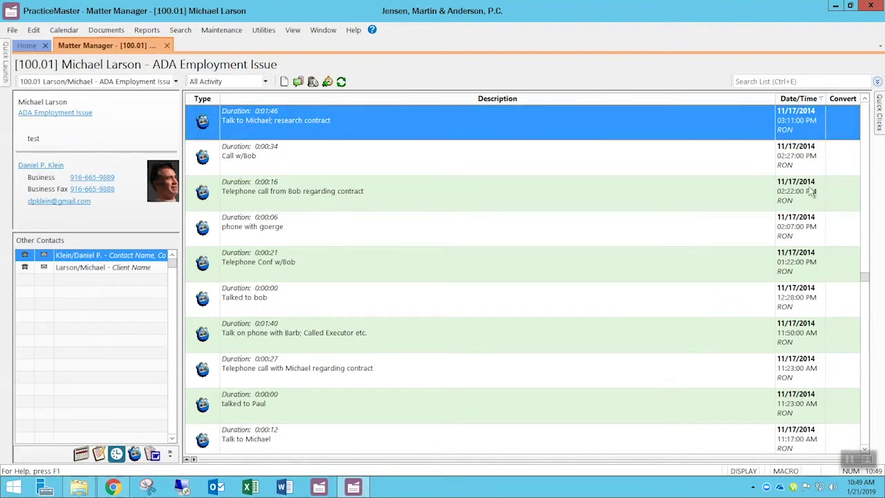
- Filter the matter's activities to show only Email - Note entries
drag(864, 215, 864, 104)
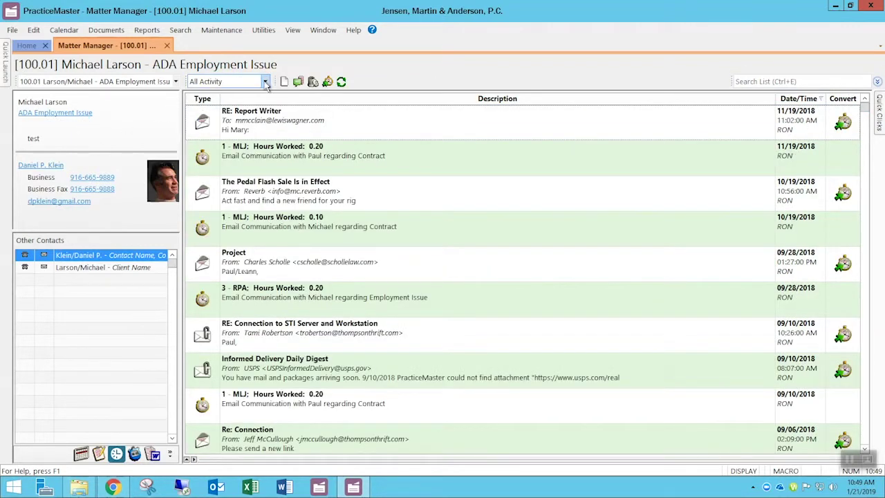
click(265, 82)
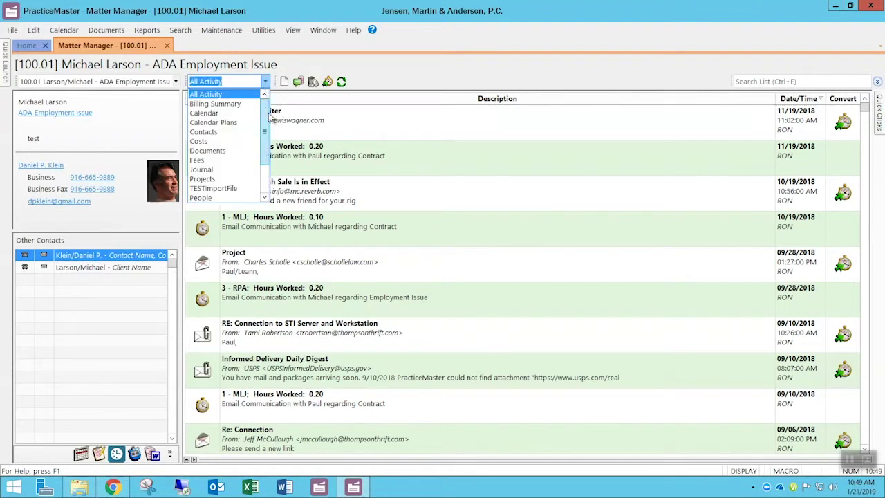
click(266, 183)
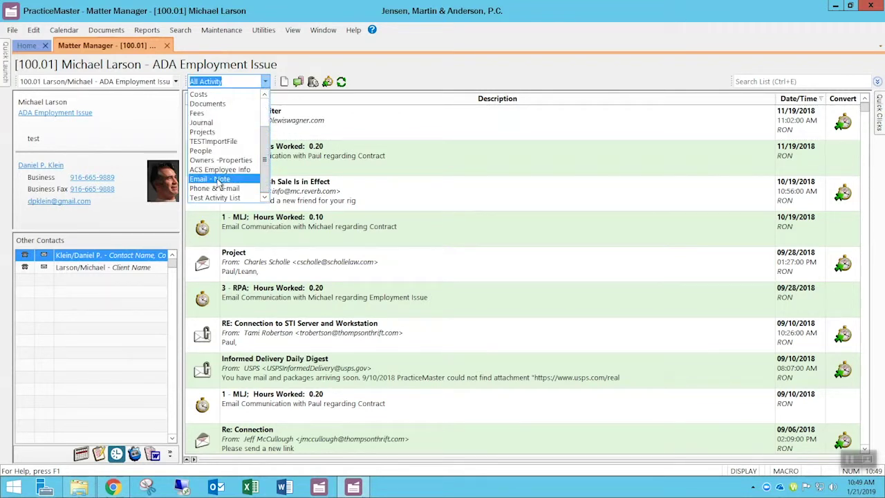
click(219, 179)
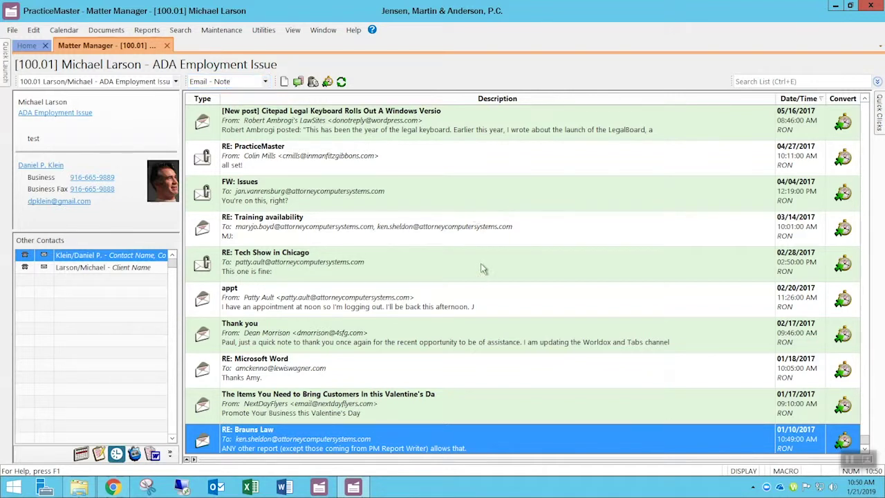
- Switch matter 100.01's view to Billing Summary, showing $1,404.50 due
click(264, 82)
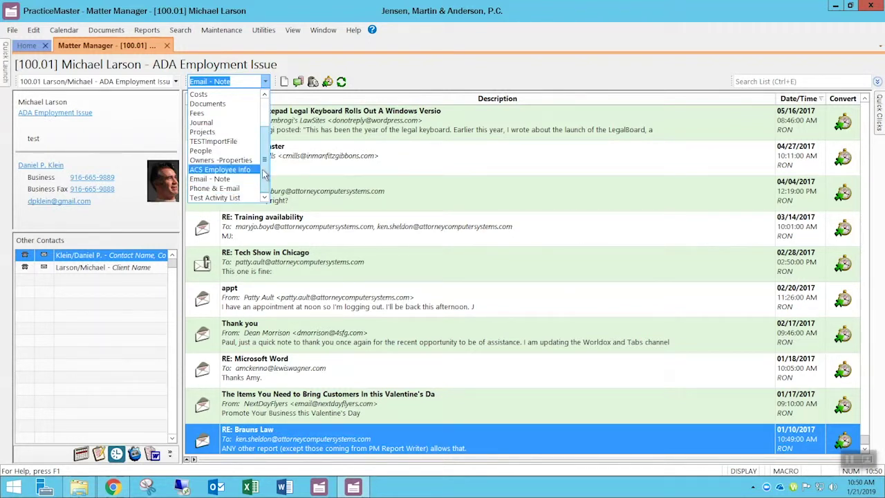
scroll(263, 174, up, 2)
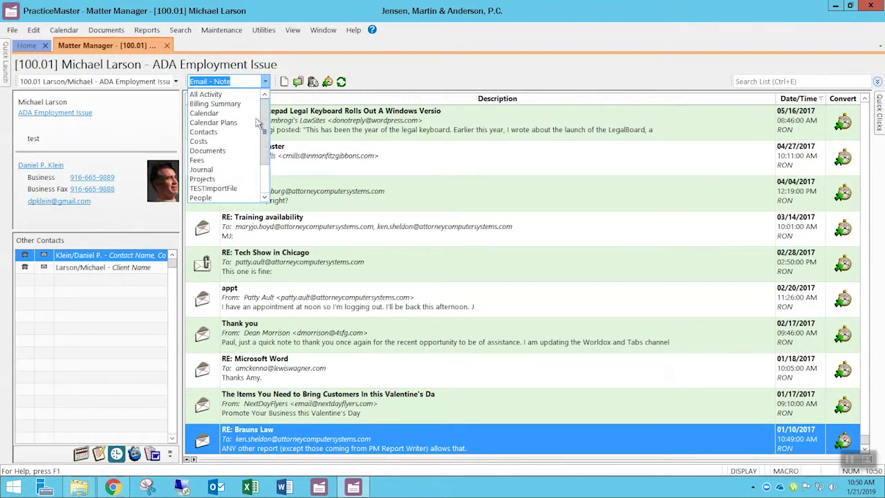
click(232, 104)
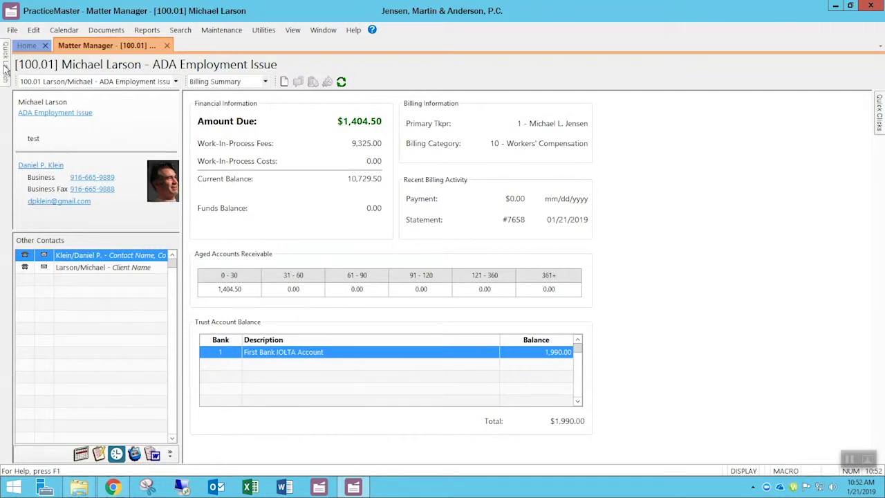
- Open the Client file from Quick Launch in its own tab, then return to Matter Manager
mouse_move(5, 69)
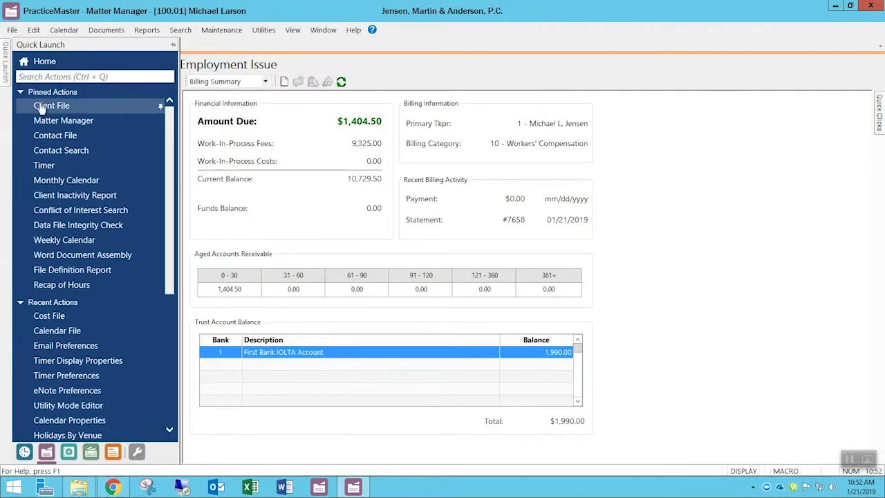
click(41, 108)
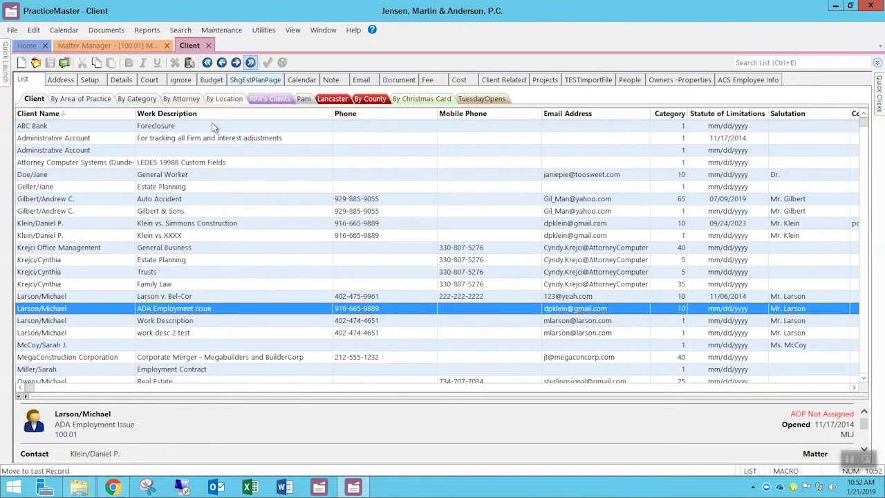
click(148, 45)
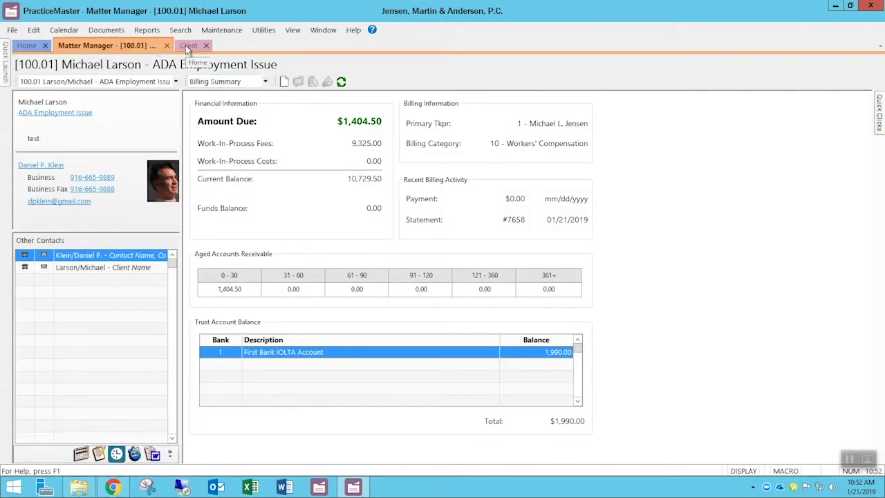
- Alternate between the Client and Matter Manager tabs, ending on Matter Manager for 100.01
click(185, 45)
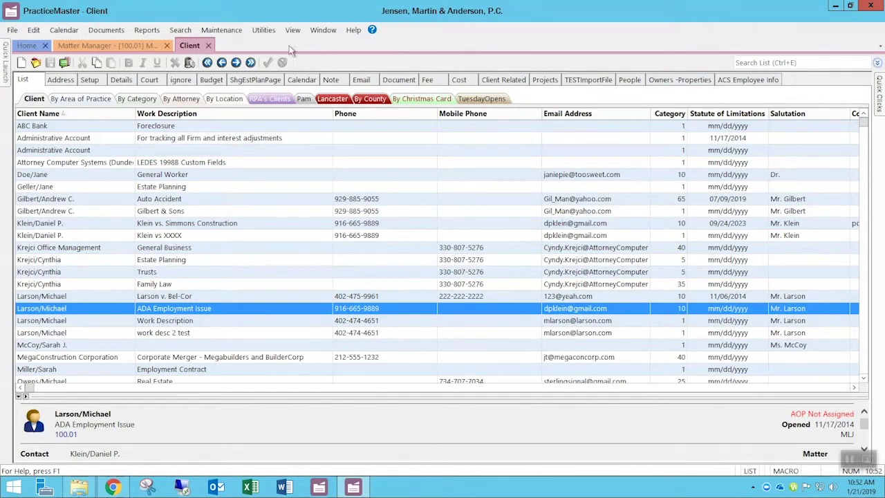
click(142, 45)
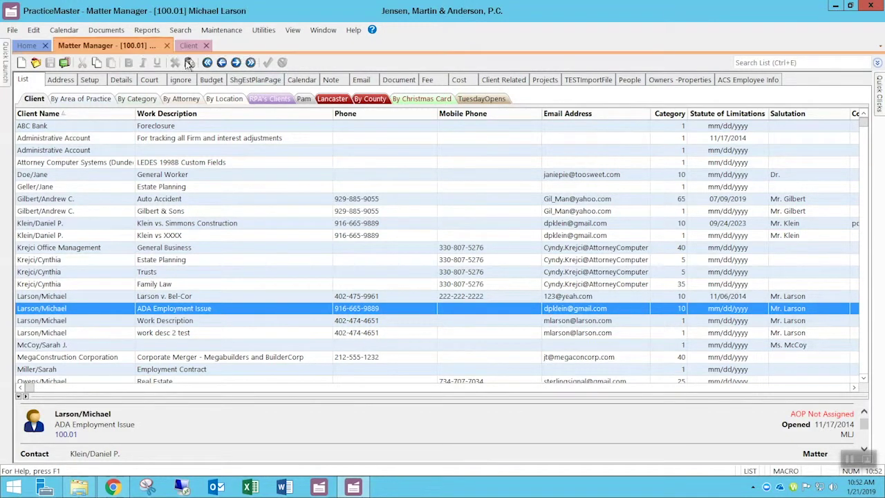
click(265, 82)
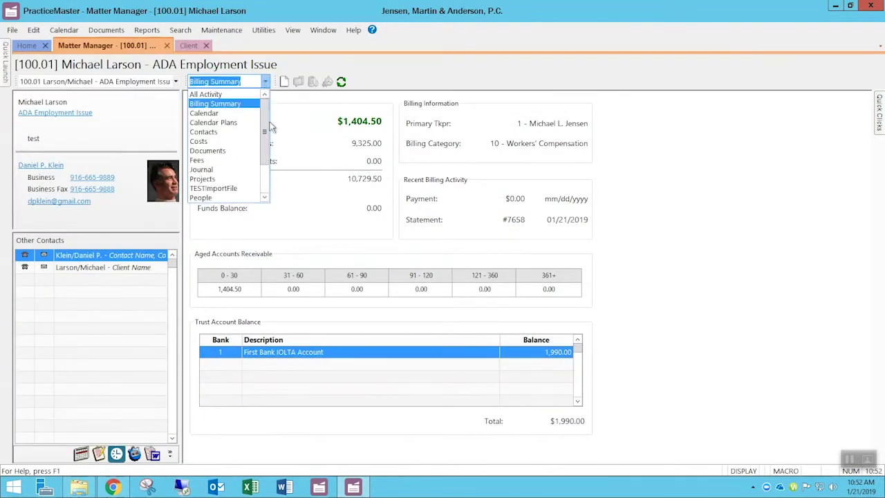
scroll(273, 166, down, 2)
scroll(270, 145, up, 2)
click(188, 46)
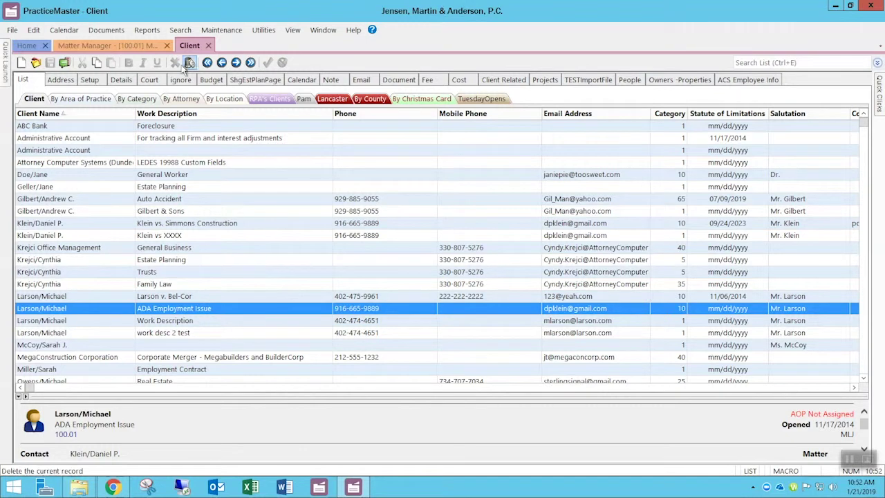
click(152, 47)
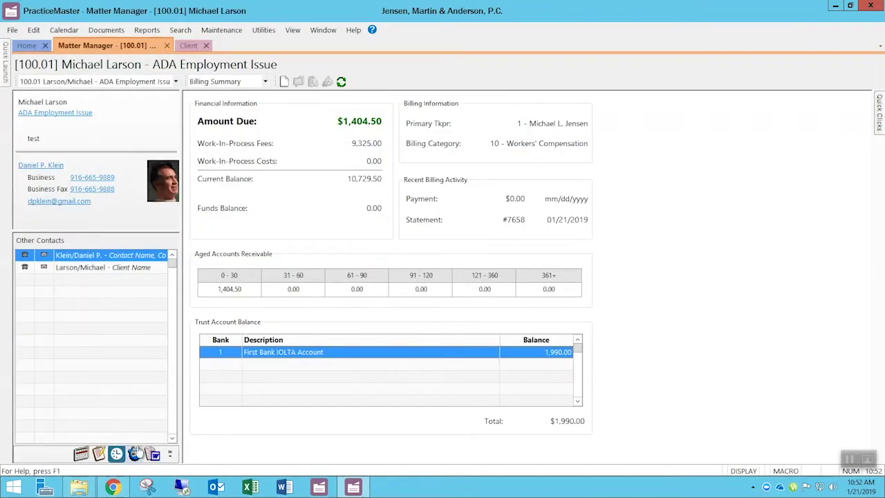
- Open and dismiss the Add or Remove Buttons menu, then show the Client list
click(170, 455)
mouse_move(242, 461)
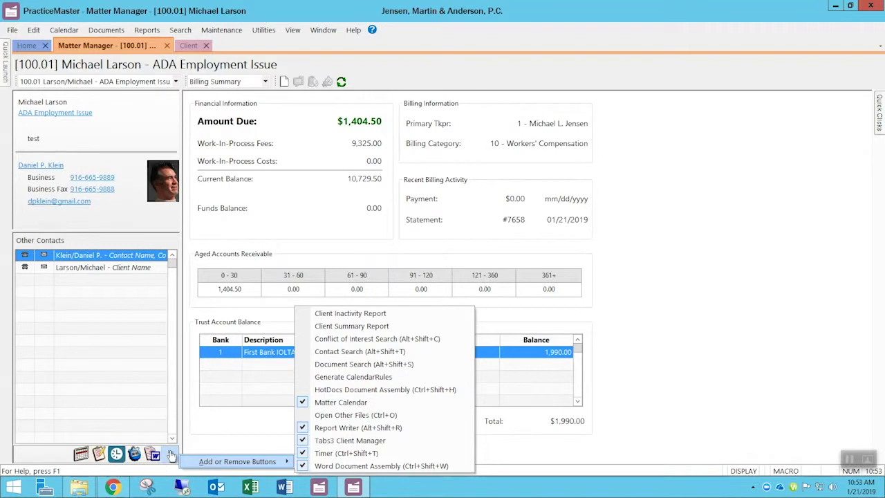
click(745, 241)
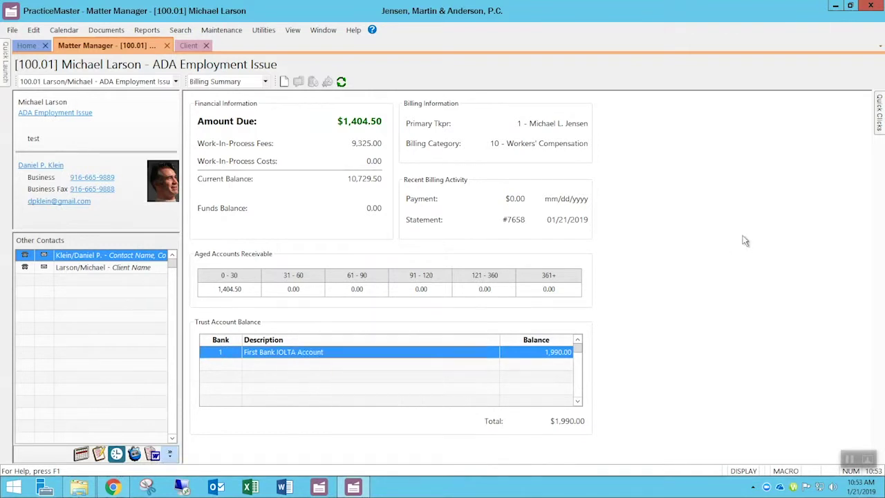
click(190, 45)
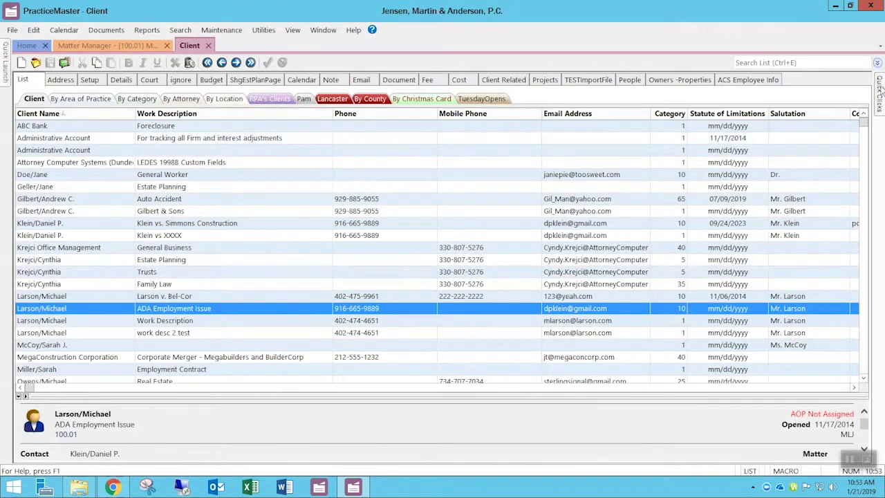
mouse_move(879, 85)
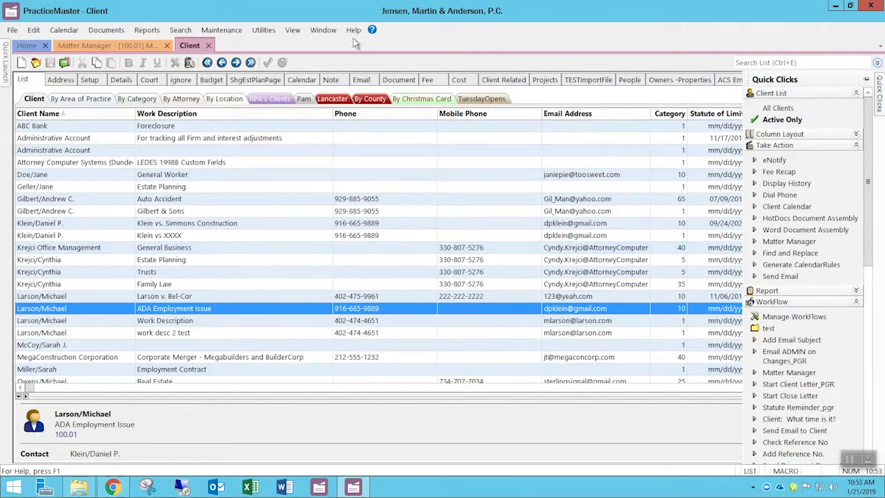
- Return to the Matter Manager for 100.01 and drop down the recent matters list
click(107, 45)
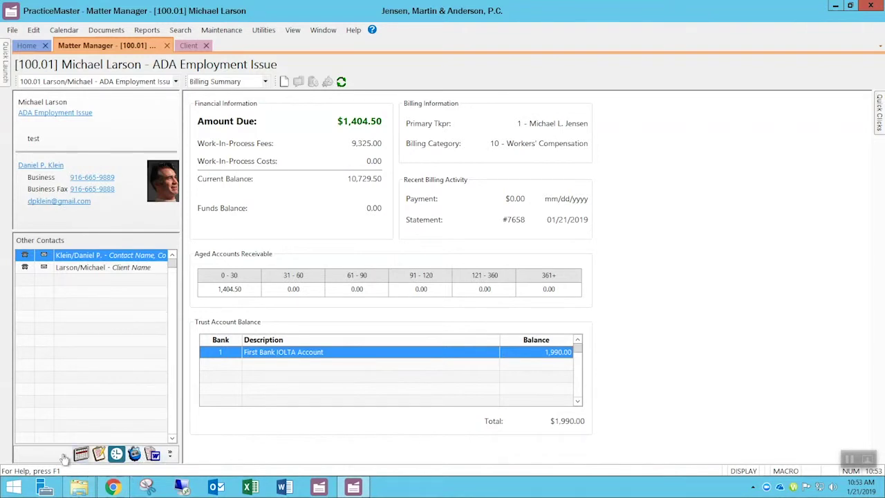
click(123, 81)
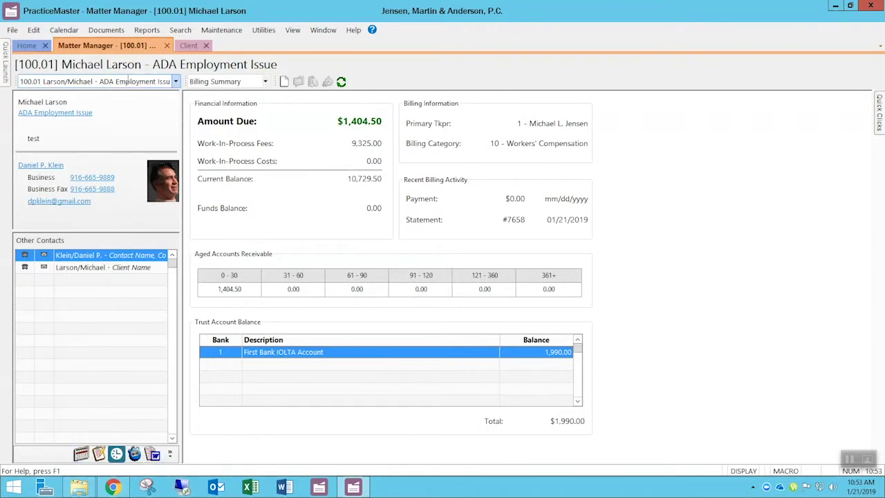
click(176, 81)
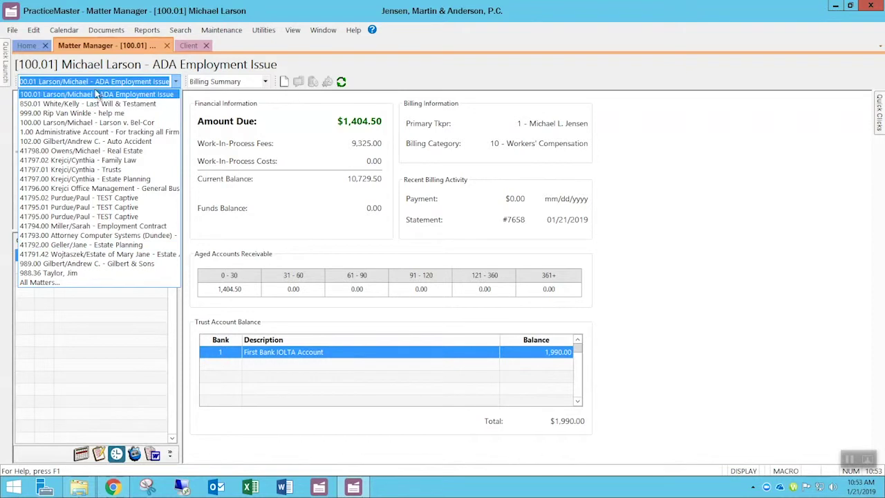
- Search matters for 'larson/' and load the Larson ADA Employment Issue matter
click(105, 81)
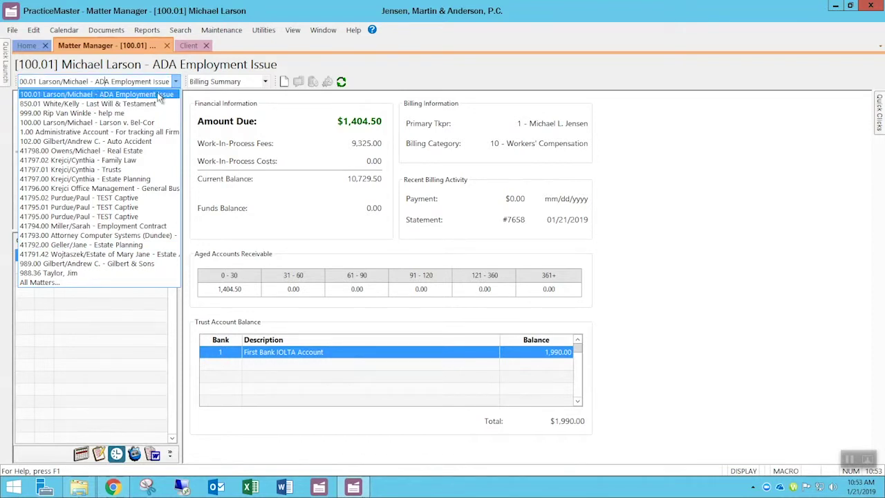
key(ctrl+a)
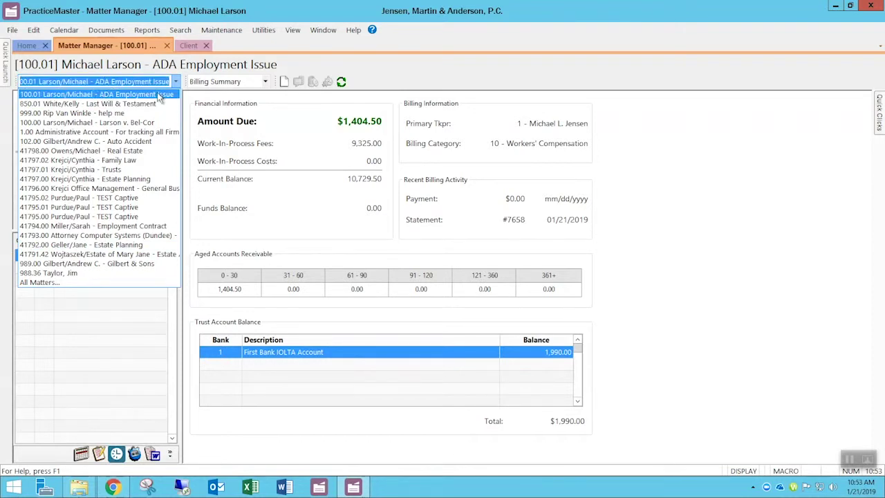
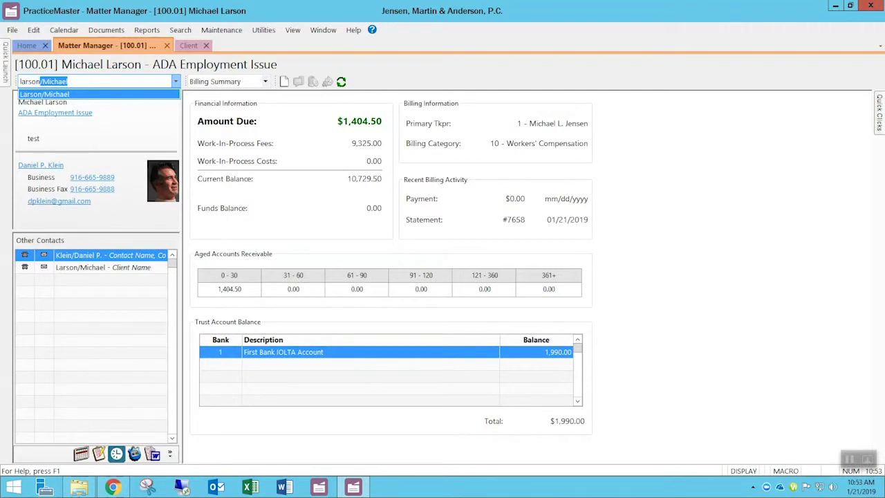
key(Tab)
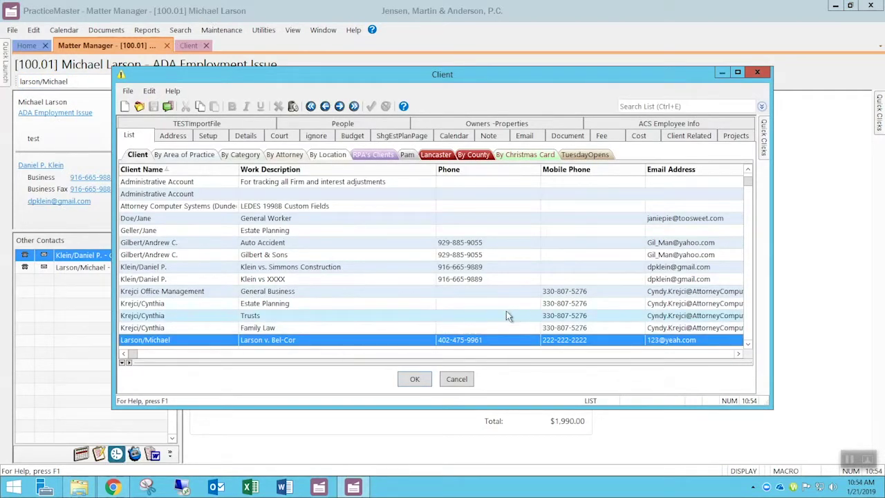
scroll(506, 315, down, 1)
double_click(367, 320)
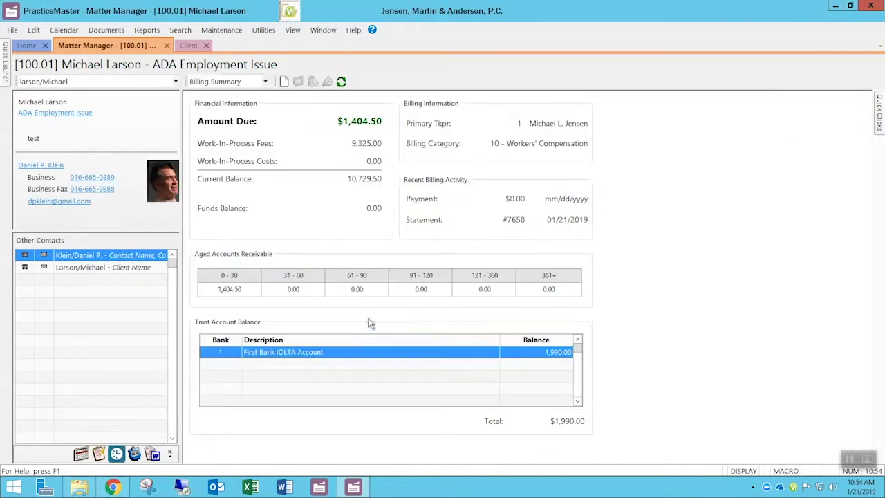
click(416, 353)
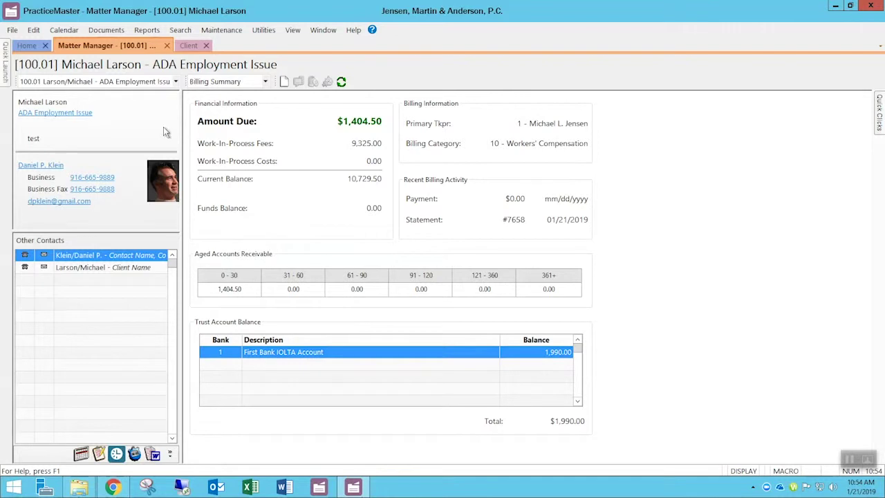
- Pick Klein vs. Simmons Construction (120.01) from All Matters and confirm the switch
click(175, 82)
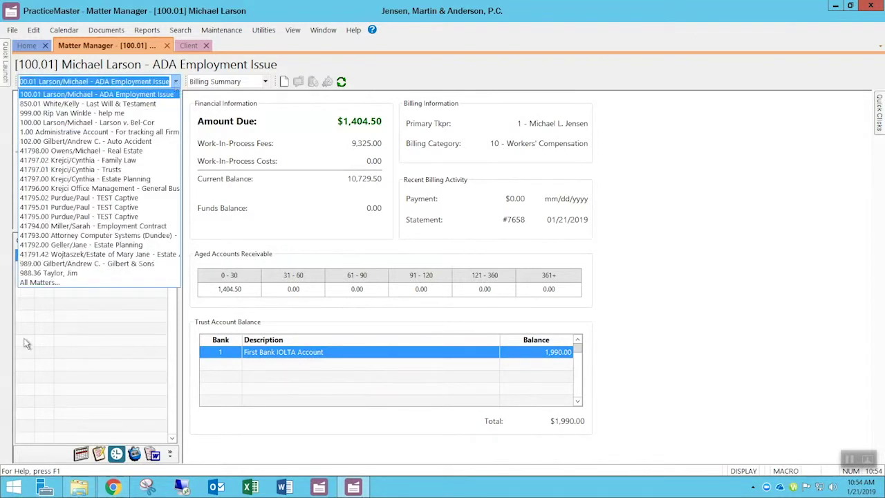
click(39, 284)
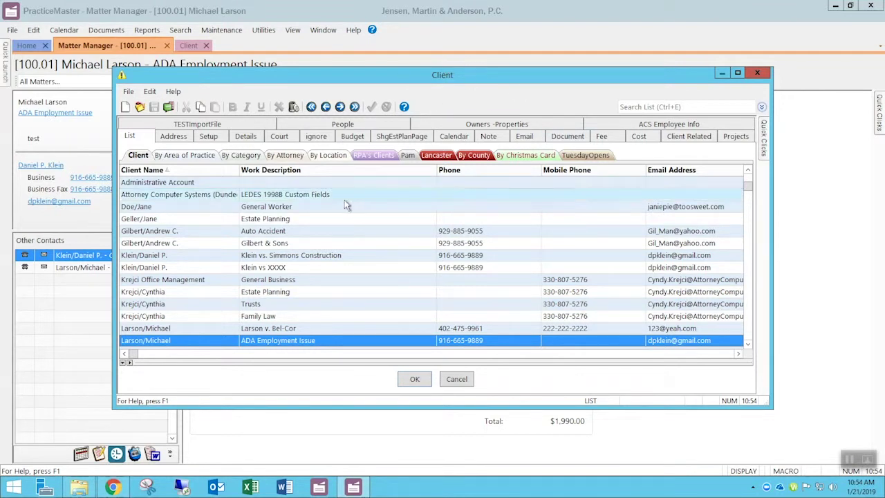
click(180, 258)
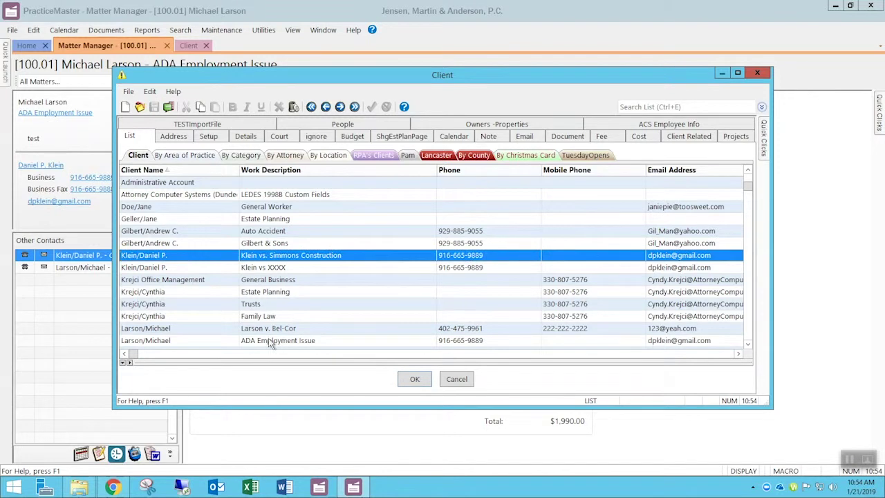
click(412, 379)
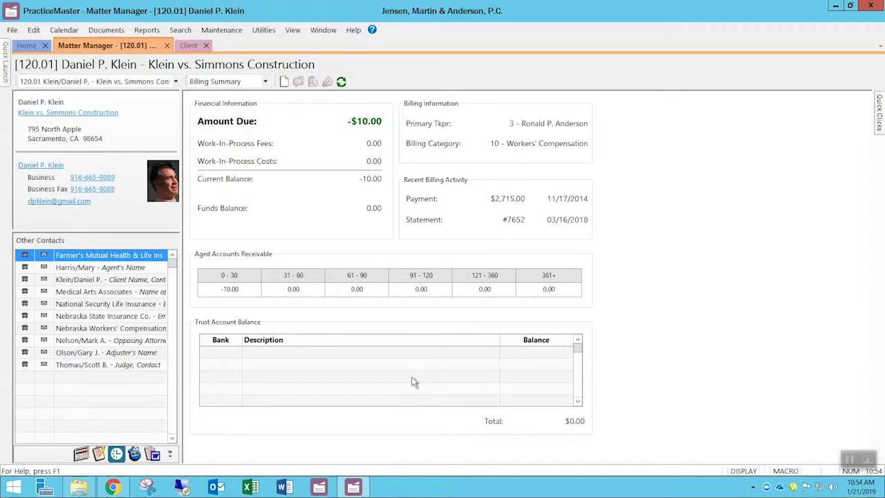
click(190, 47)
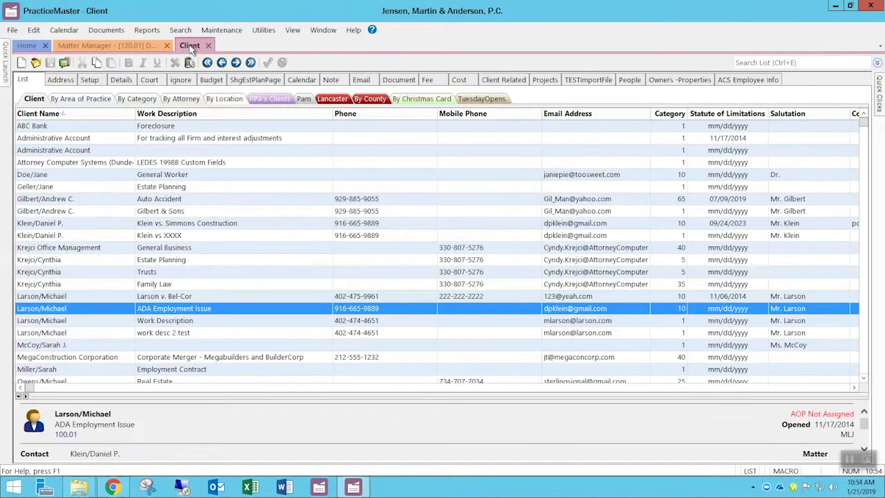
click(142, 45)
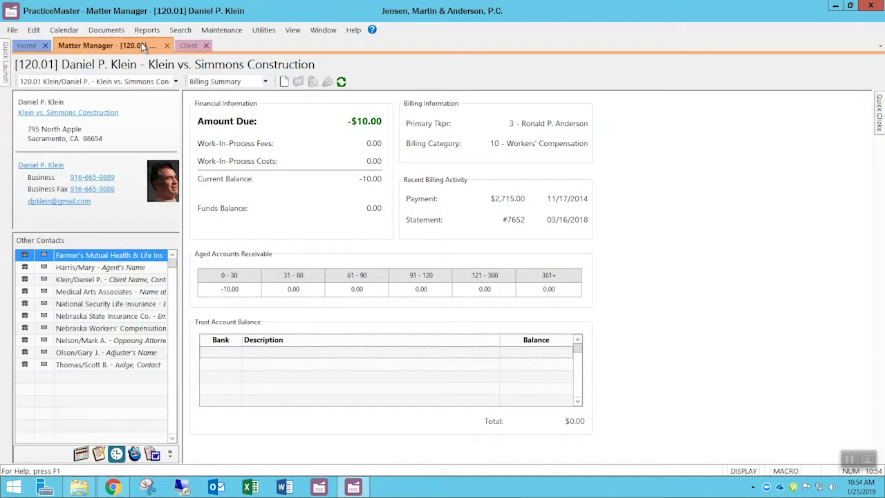
click(107, 114)
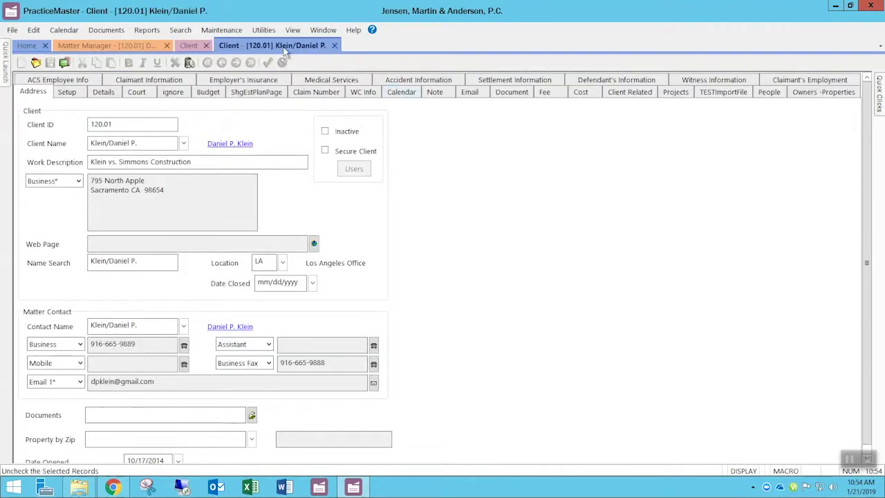
mouse_move(879, 97)
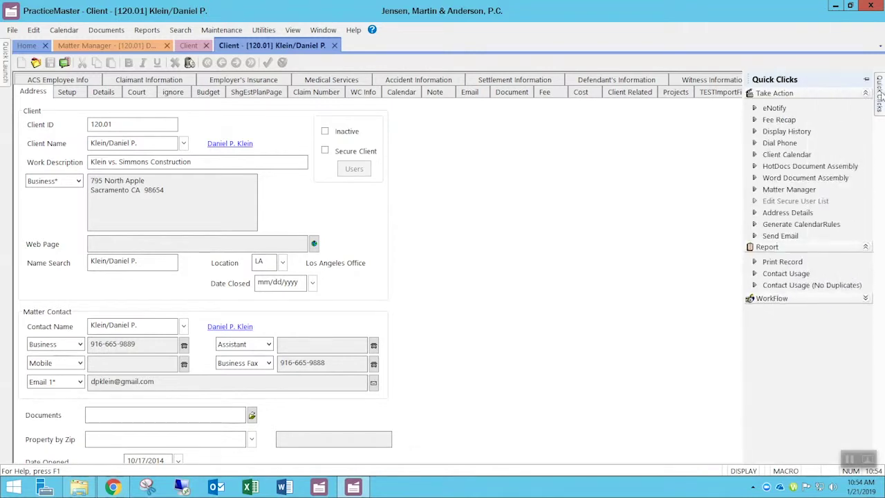
click(801, 191)
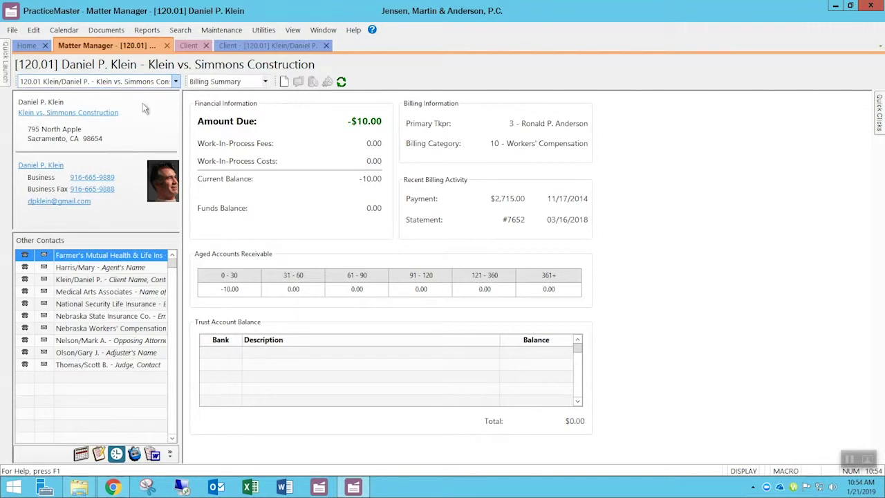
click(105, 113)
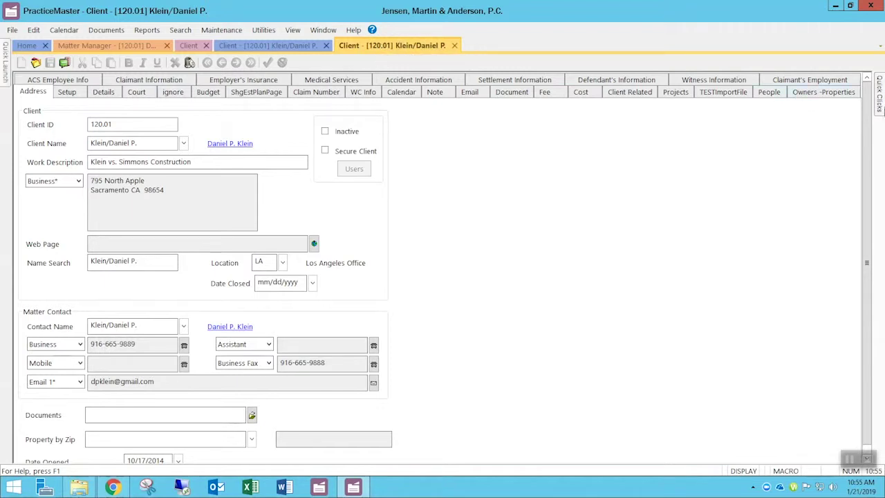
- Return to matter 120.01's billing summary, showing a -10.00 balance and $0.00 trust
mouse_move(879, 104)
click(803, 191)
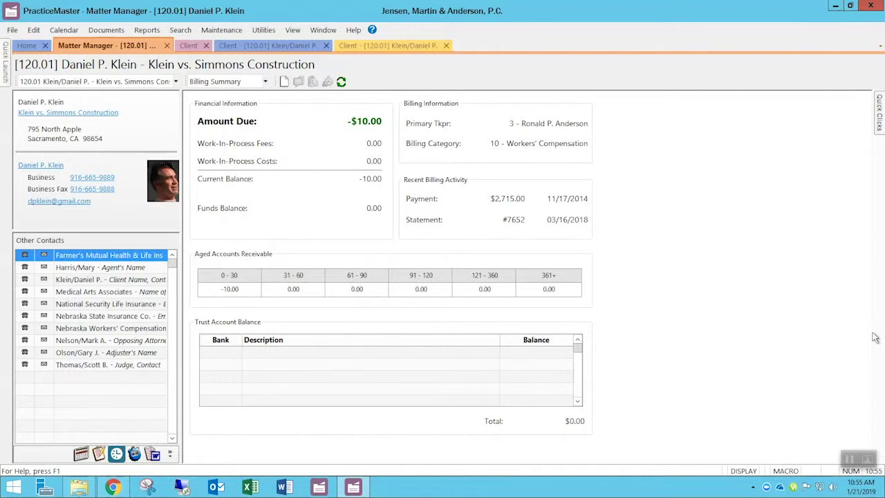
click(362, 46)
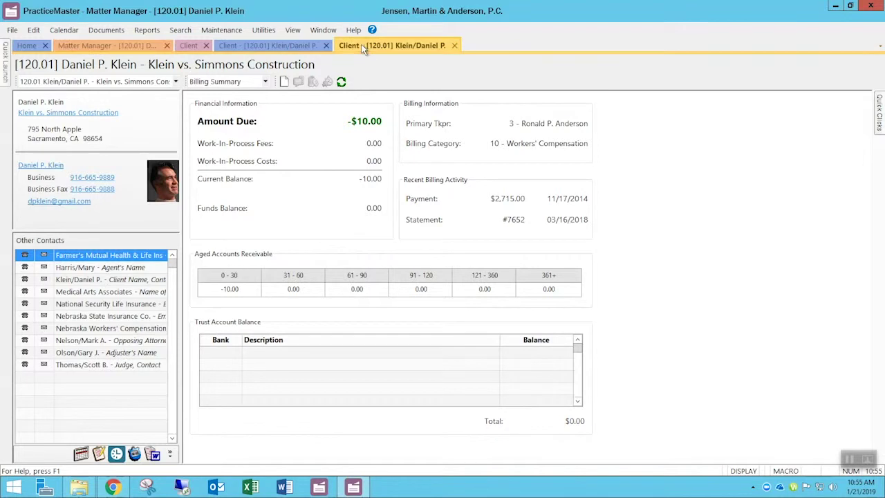
click(879, 105)
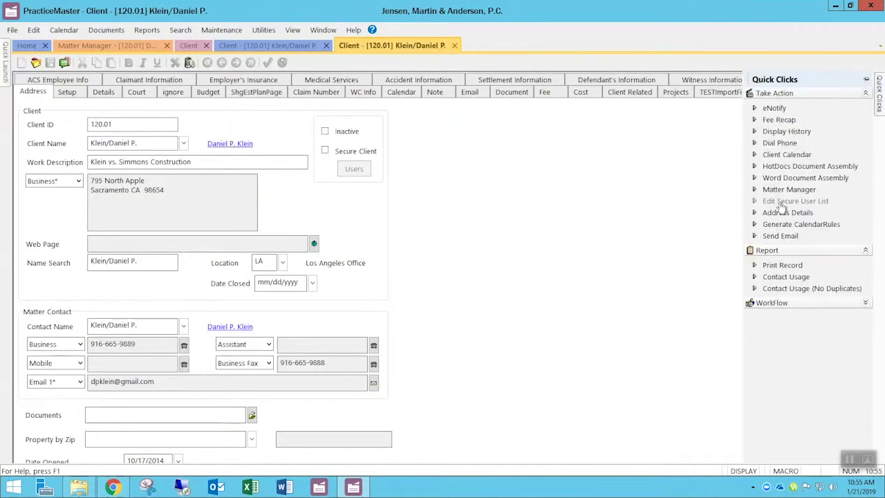
click(150, 47)
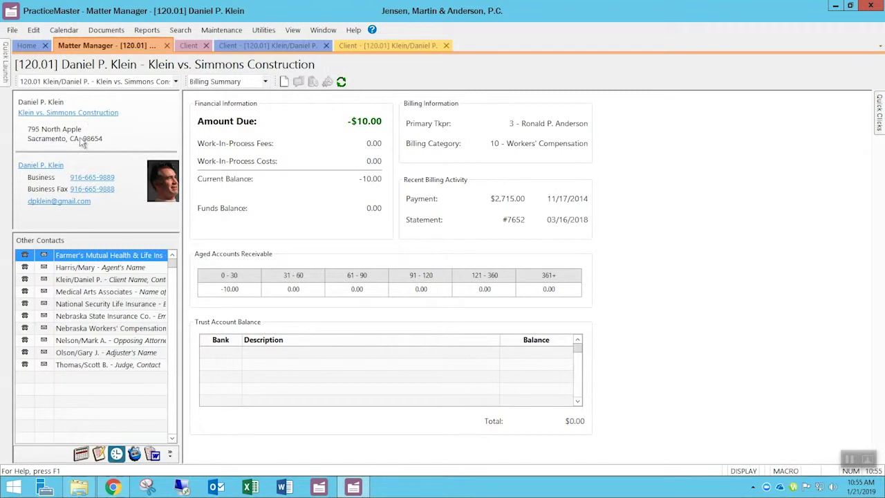